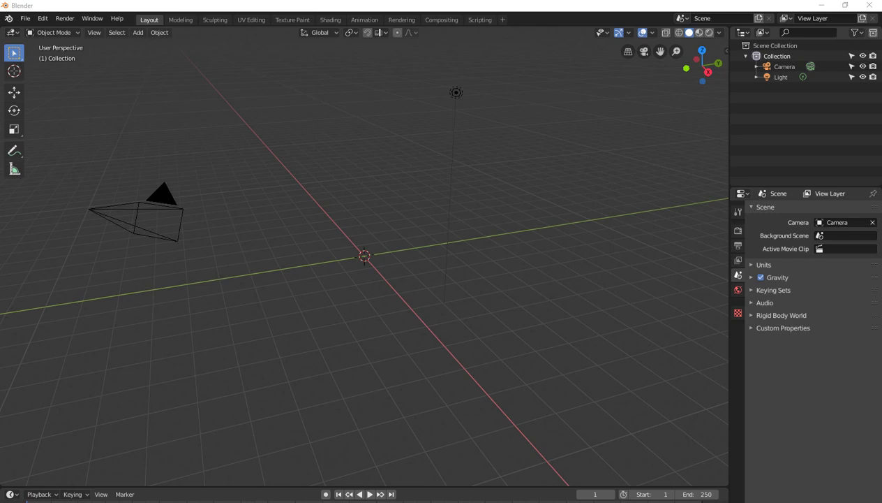
Add a new text object to the scene.
{"action": "middle_click_drag", "start_coordinate": [418, 279], "coordinate": [265, 279]}
{"action": "key", "text": "shift+a"}
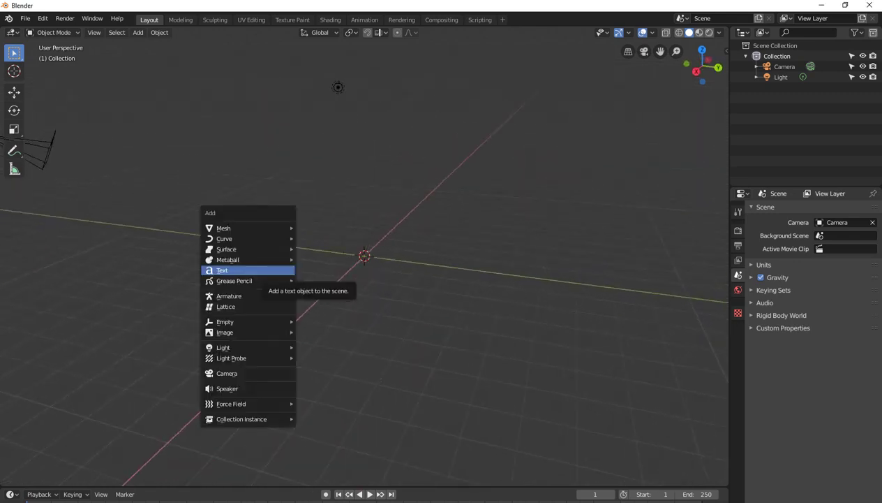
{"action": "left_click", "coordinate": [230, 270]}
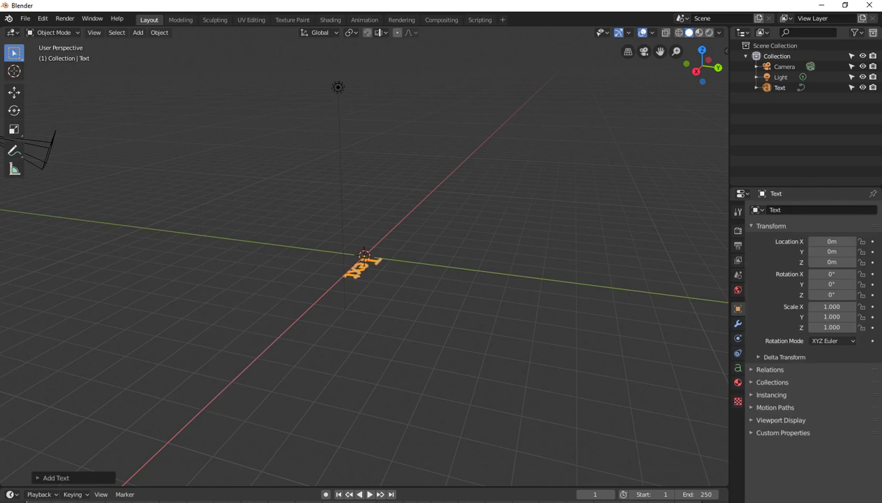
Rotate the text 90° about the X axis so it stands upright.
{"action": "key", "text": "r"}
{"action": "key", "text": "x"}
{"action": "key", "text": "9"}
{"action": "key", "text": "0"}
{"action": "key", "text": "Return"}
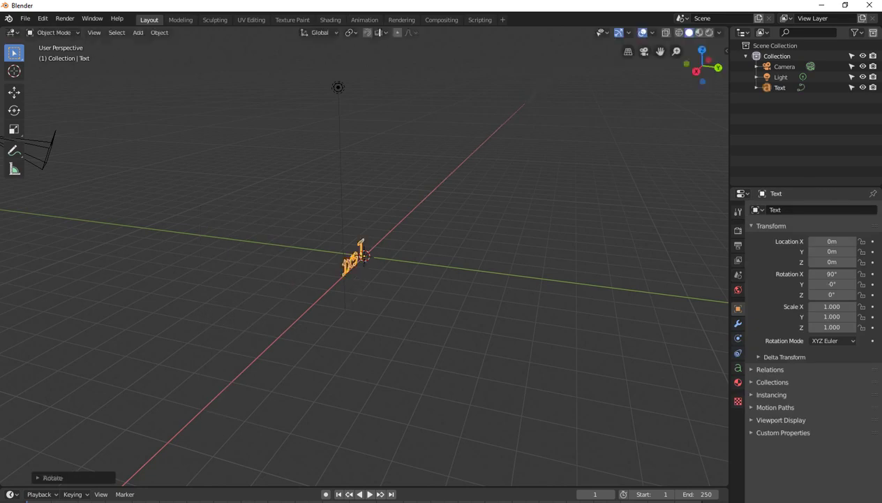
{"action": "middle_click_drag", "start_coordinate": [418, 279], "coordinate": [524, 272]}
{"action": "scroll", "coordinate": [365, 255], "scroll_direction": "up", "scroll_amount": 4}
{"action": "middle_click_drag", "start_coordinate": [419, 279], "coordinate": [307, 279]}
{"action": "middle_click_drag", "start_coordinate": [364, 279], "coordinate": [426, 279]}
{"action": "scroll", "coordinate": [365, 258], "scroll_direction": "up", "scroll_amount": 3}
In text Edit Mode, replace the text's characters with a G.
{"action": "key", "text": "Tab"}
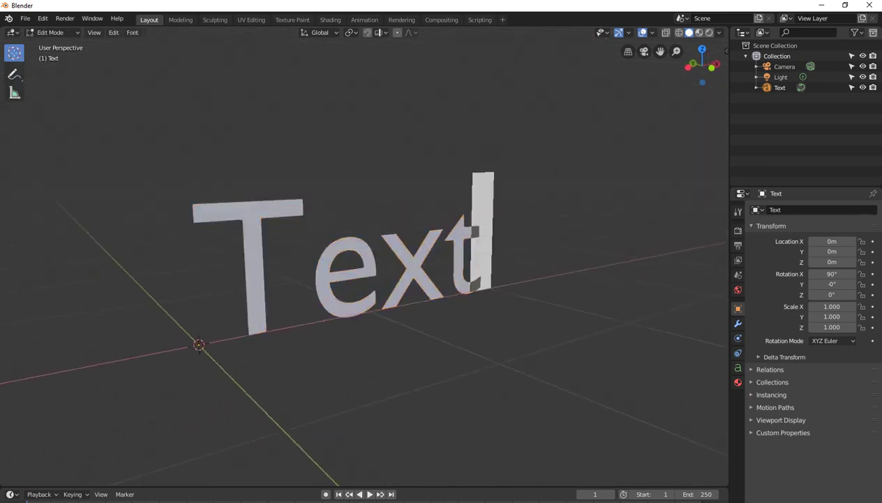
{"action": "key", "text": "ctrl+a"}
{"action": "type", "text": "G"}
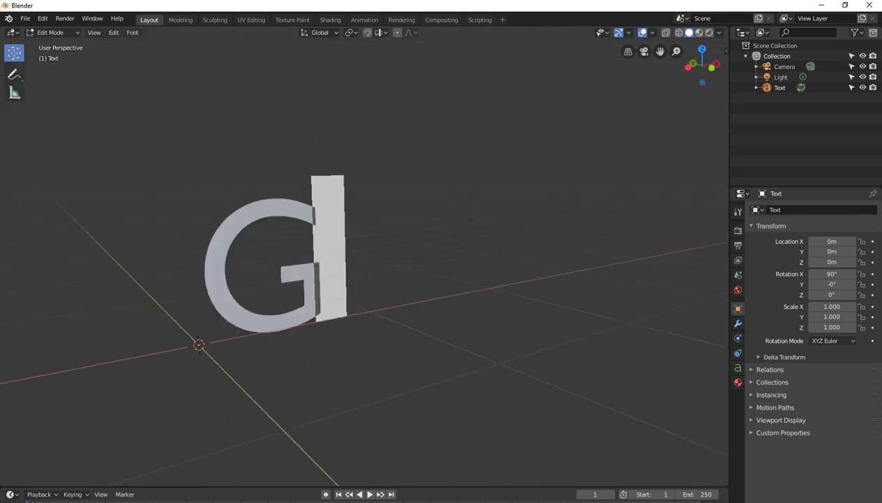
{"action": "key", "text": "ctrl+a"}
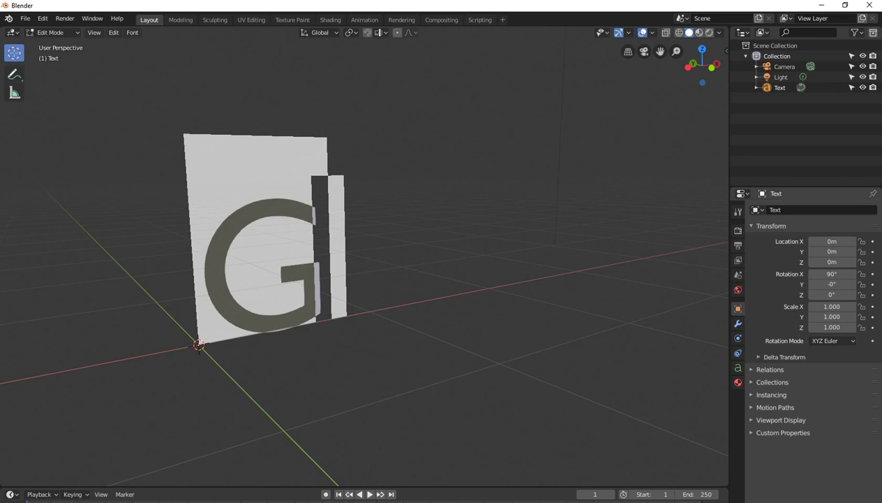
Open the file browser for the text's Regular font in the Font settings.
{"action": "left_click", "coordinate": [738, 367]}
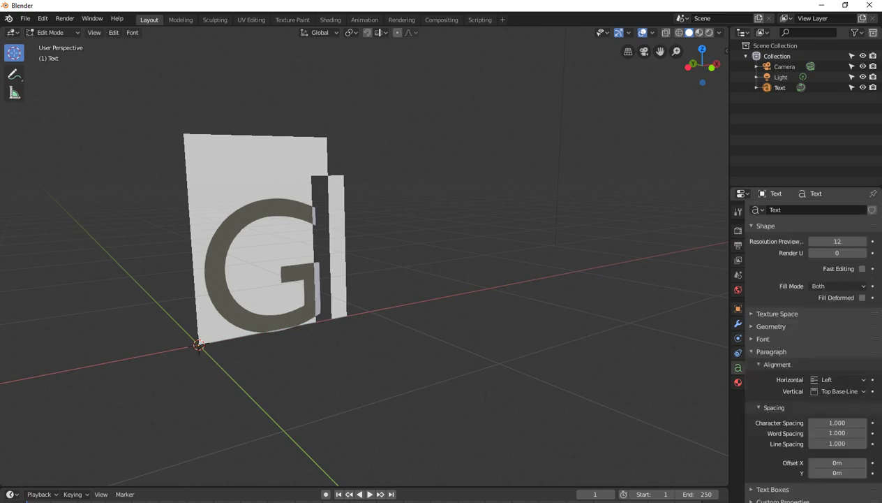
{"action": "left_click", "coordinate": [763, 338]}
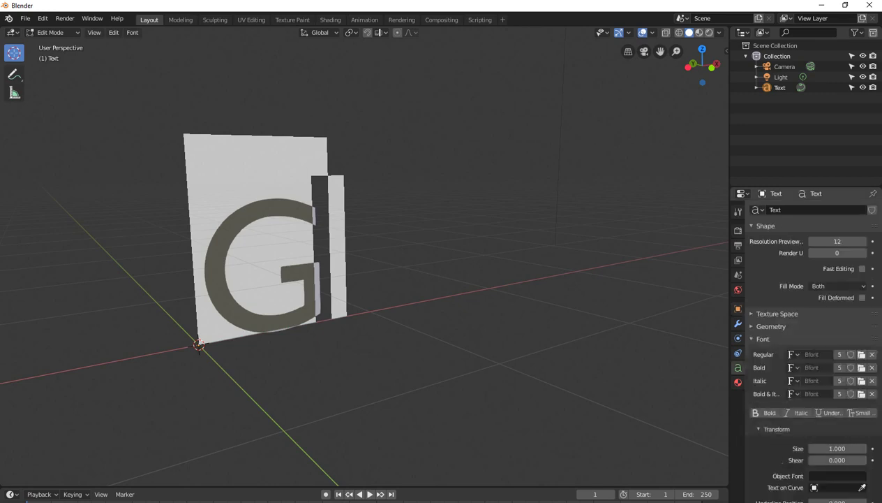
{"action": "left_click", "coordinate": [830, 363]}
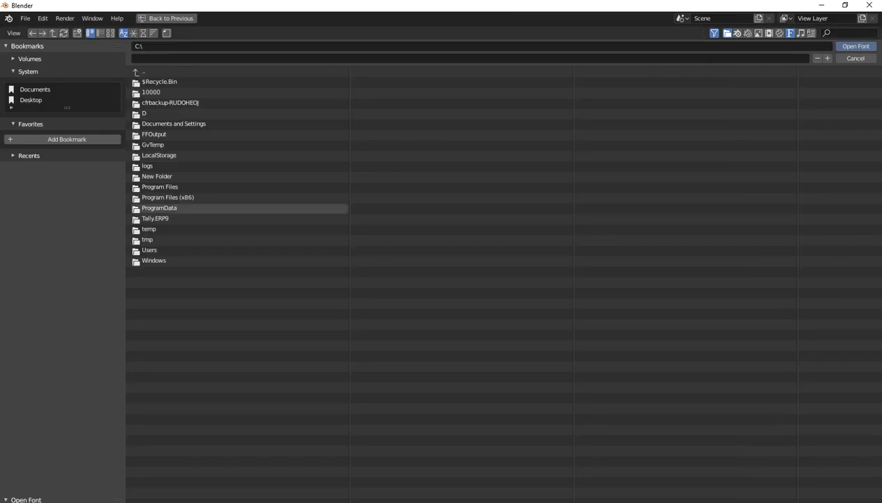
Browse to C:\Windows\Fonts and check the Concert One font's exact file name in Explorer.
{"action": "left_click", "coordinate": [154, 260]}
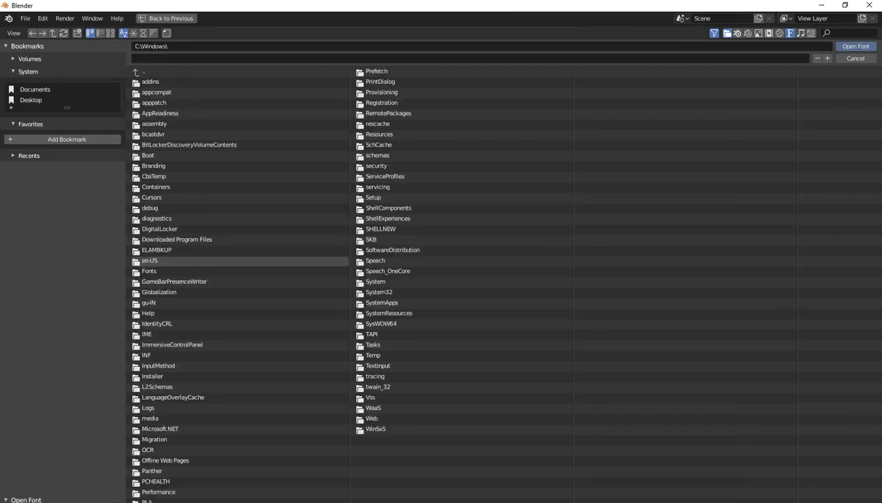
{"action": "left_click", "coordinate": [148, 271]}
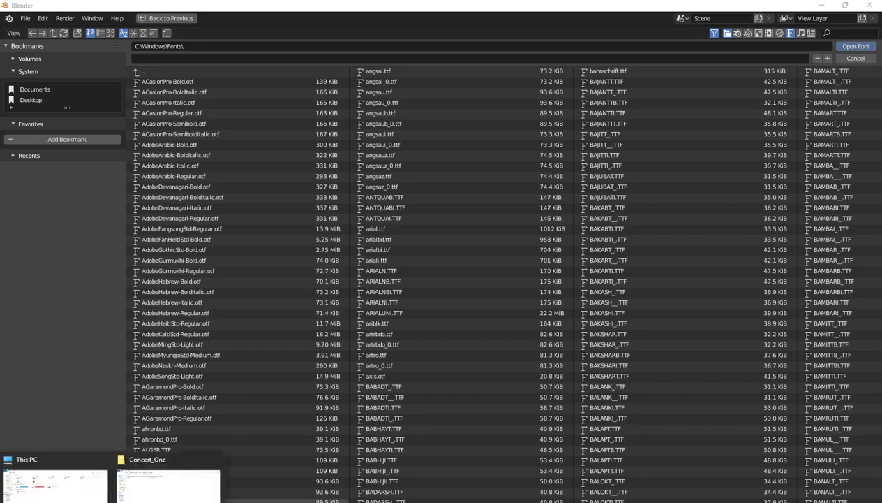
{"action": "left_click", "coordinate": [168, 483]}
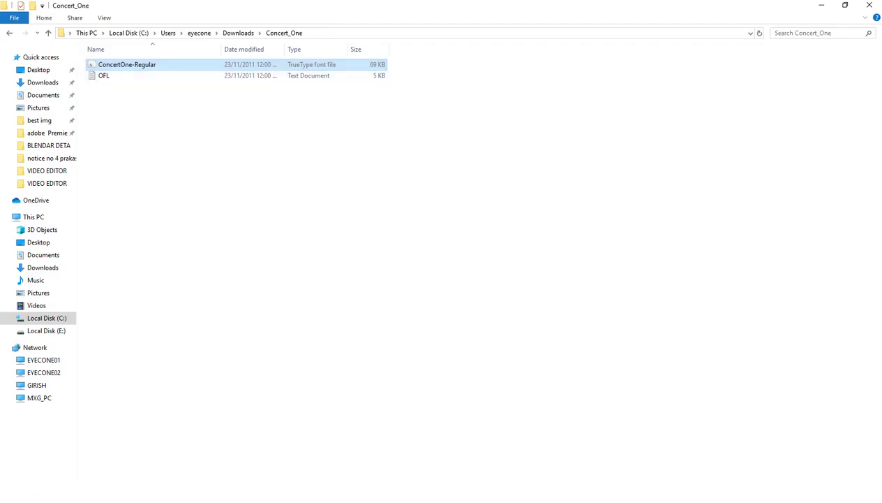
{"action": "key", "text": "F2"}
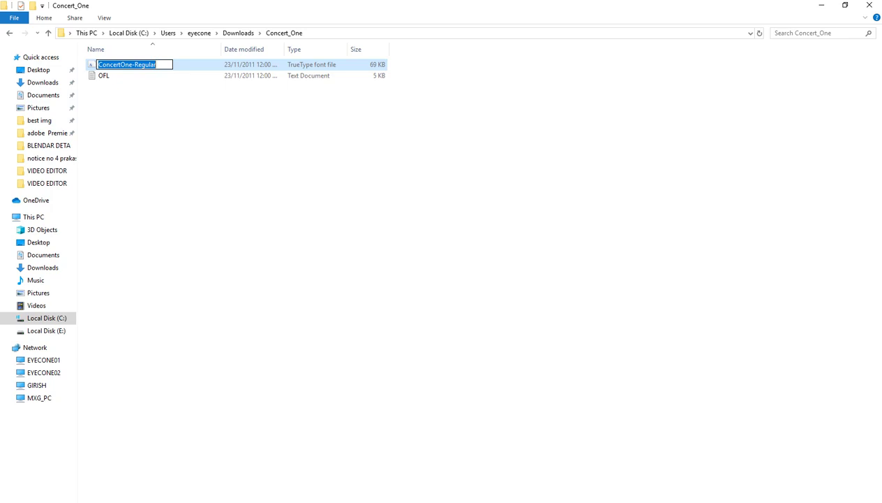
{"action": "key", "text": "alt+Tab"}
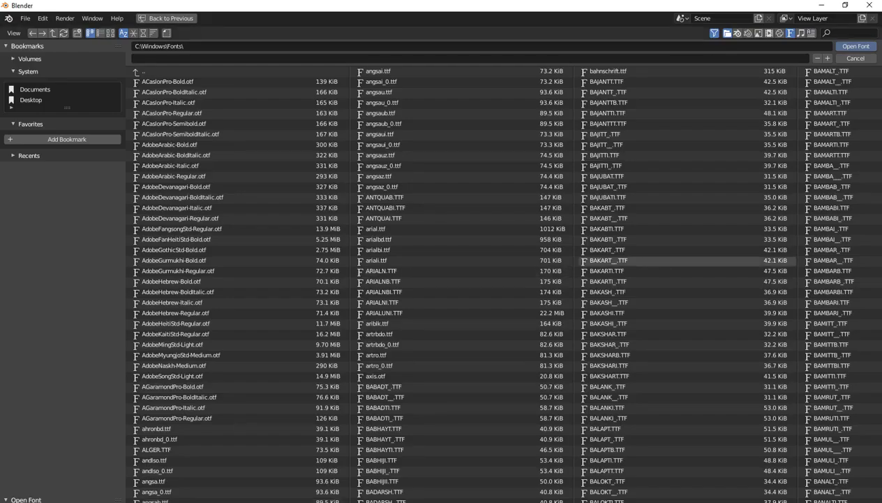
Pick ConcertOne-Regular.ttf from the Fonts list and load it as the regular font.
{"action": "scroll", "coordinate": [663, 260], "scroll_direction": "down", "scroll_amount": 1}
{"action": "scroll", "coordinate": [663, 260], "scroll_direction": "down", "scroll_amount": 2}
{"action": "scroll", "coordinate": [663, 260], "scroll_direction": "down", "scroll_amount": 3}
{"action": "scroll", "coordinate": [628, 259], "scroll_direction": "down", "scroll_amount": 2}
{"action": "scroll", "coordinate": [628, 260], "scroll_direction": "down", "scroll_amount": 1}
{"action": "scroll", "coordinate": [628, 260], "scroll_direction": "down", "scroll_amount": 1}
{"action": "scroll", "coordinate": [628, 260], "scroll_direction": "down", "scroll_amount": 2}
{"action": "scroll", "coordinate": [698, 259], "scroll_direction": "down", "scroll_amount": 2}
{"action": "scroll", "coordinate": [698, 260], "scroll_direction": "down", "scroll_amount": 2}
{"action": "scroll", "coordinate": [698, 260], "scroll_direction": "down", "scroll_amount": 2}
{"action": "scroll", "coordinate": [698, 259], "scroll_direction": "down", "scroll_amount": 1}
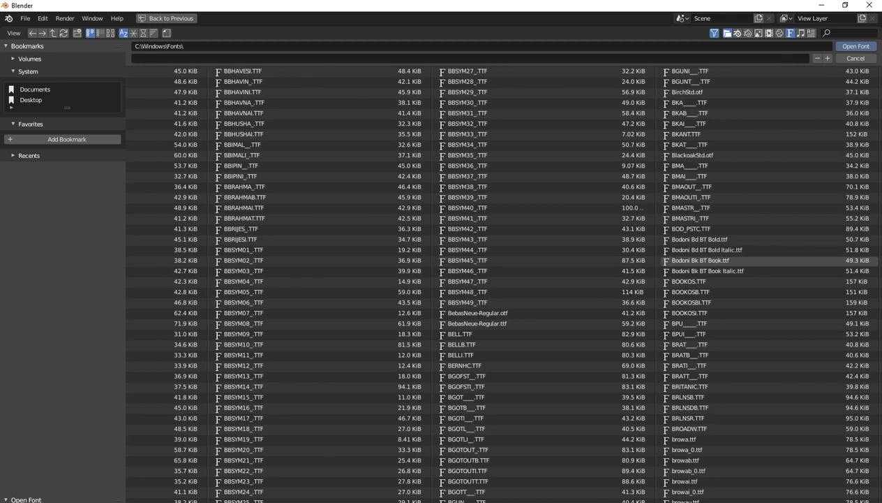
{"action": "scroll", "coordinate": [698, 259], "scroll_direction": "down", "scroll_amount": 2}
{"action": "scroll", "coordinate": [684, 257], "scroll_direction": "down", "scroll_amount": 2}
{"action": "scroll", "coordinate": [656, 253], "scroll_direction": "down", "scroll_amount": 2}
{"action": "scroll", "coordinate": [629, 250], "scroll_direction": "down", "scroll_amount": 1}
{"action": "scroll", "coordinate": [628, 250], "scroll_direction": "down", "scroll_amount": 2}
{"action": "scroll", "coordinate": [600, 260], "scroll_direction": "down", "scroll_amount": 2}
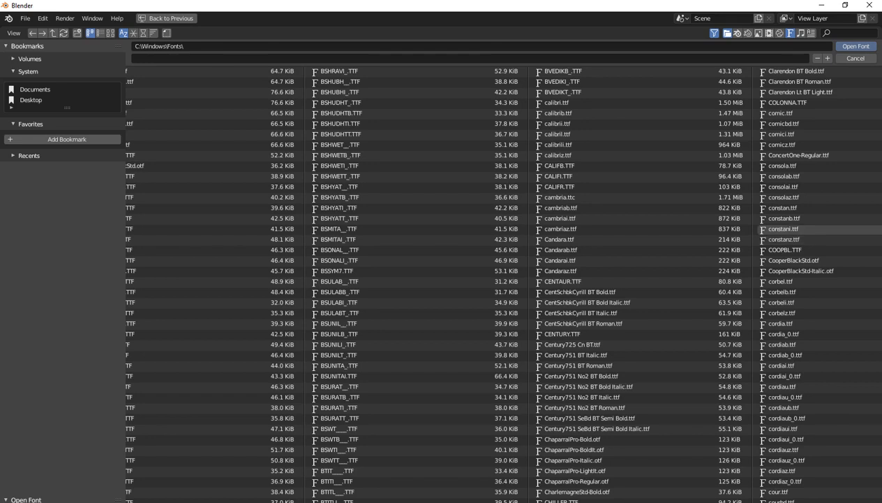
{"action": "left_click", "coordinate": [796, 155]}
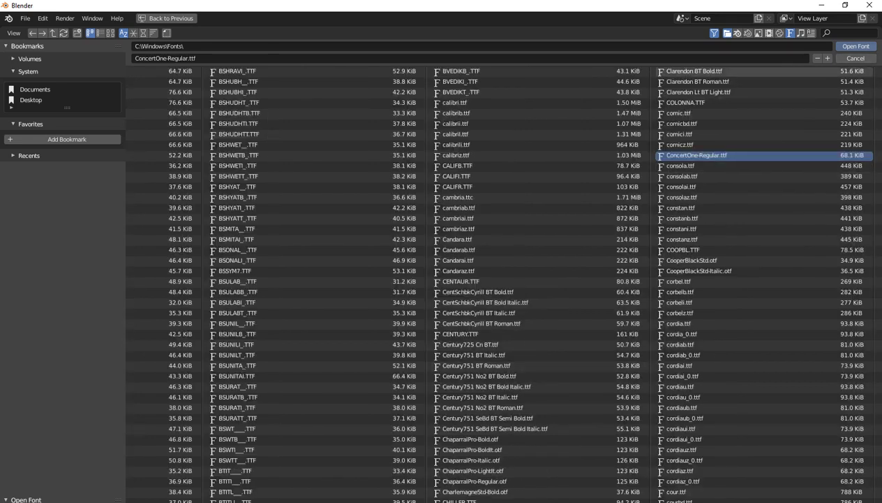
{"action": "key", "text": "Return"}
Replace the stray characters with a single G and leave text Edit Mode.
{"action": "scroll", "coordinate": [365, 258], "scroll_direction": "up", "scroll_amount": 2}
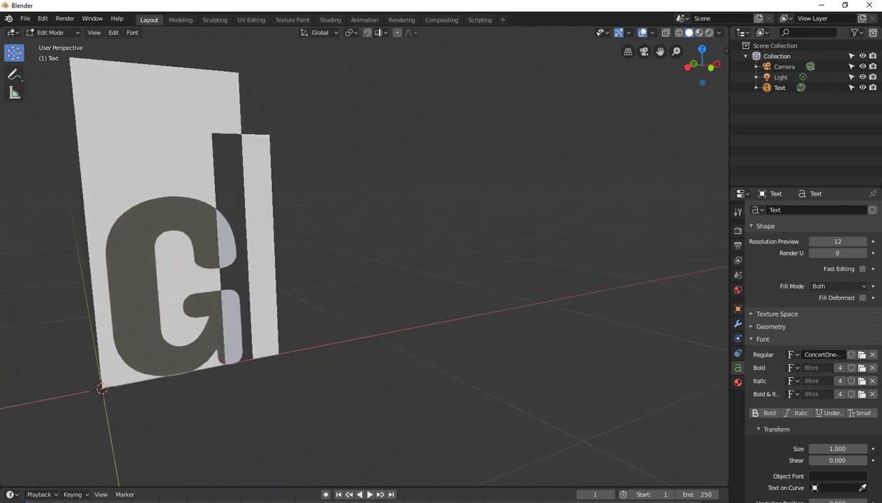
{"action": "type", "text": "."}
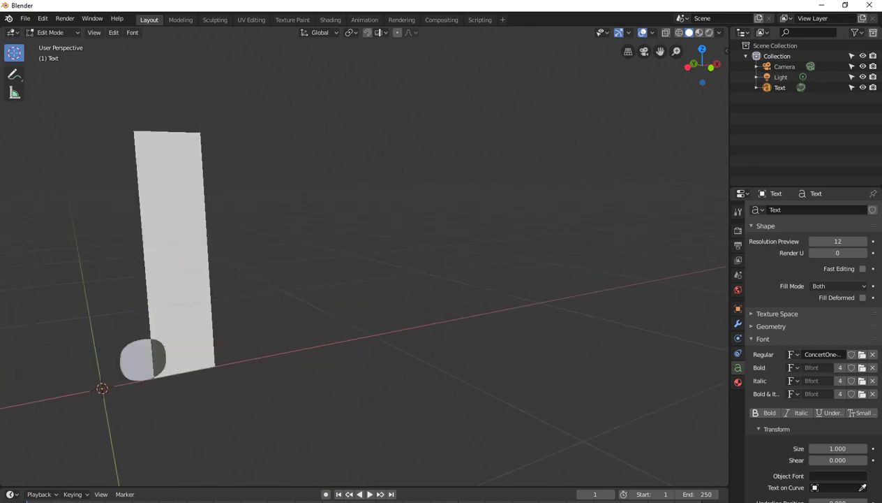
{"action": "type", "text": "G"}
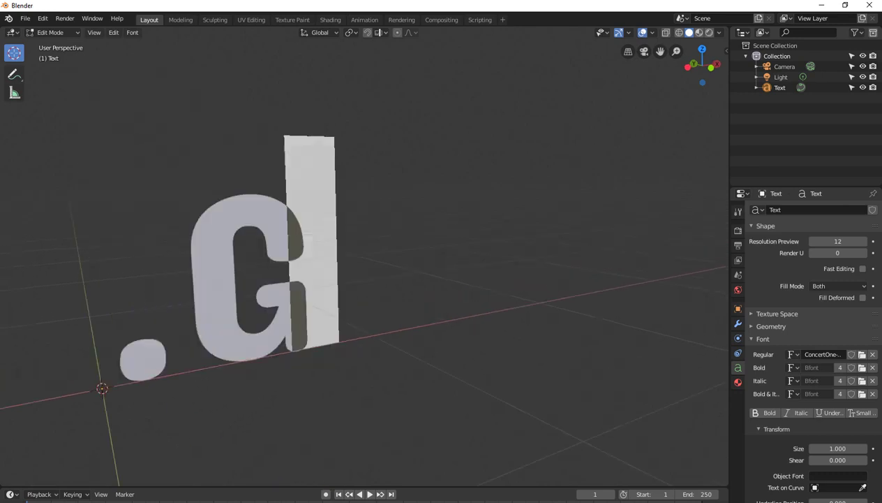
{"action": "key", "text": "BackSpace"}
{"action": "key", "text": "BackSpace"}
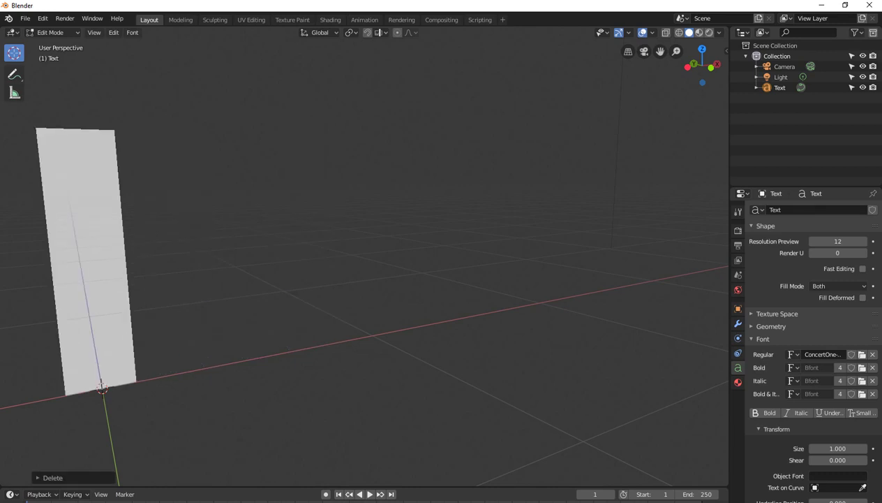
{"action": "type", "text": "G"}
{"action": "key", "text": "Tab"}
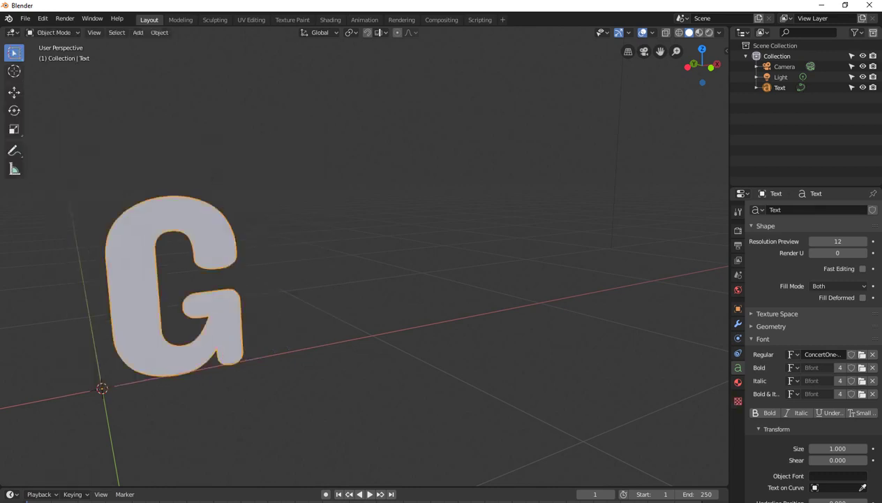
{"action": "key", "text": "alt+a"}
{"action": "mouse_move", "coordinate": [362, 265]}
{"action": "middle_mouse_down"}
{"action": "mouse_move", "coordinate": [531, 265]}
{"action": "mouse_move", "coordinate": [335, 265]}
{"action": "mouse_move", "coordinate": [245, 279]}
{"action": "middle_mouse_up"}
{"action": "scroll", "coordinate": [363, 265], "scroll_direction": "up", "scroll_amount": 2}
{"action": "left_click", "coordinate": [209, 314]}
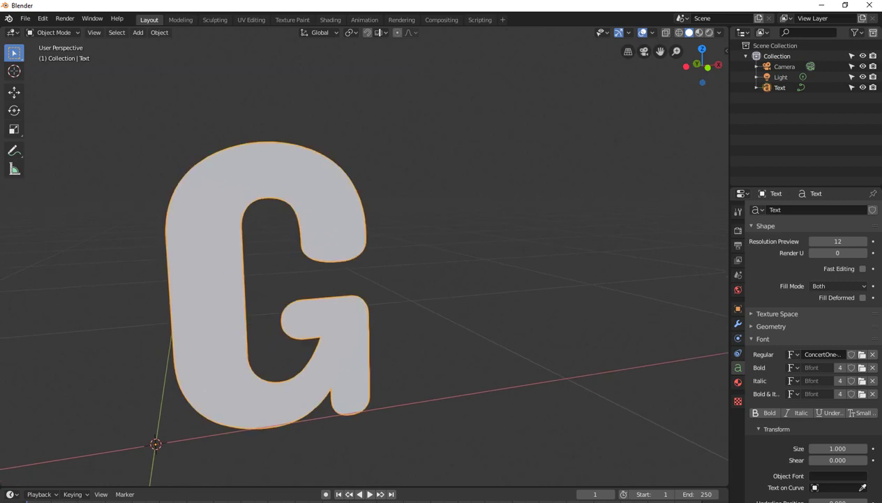
{"action": "scroll", "coordinate": [809, 314], "scroll_direction": "down", "scroll_amount": 2}
{"action": "scroll", "coordinate": [810, 314], "scroll_direction": "down", "scroll_amount": 2}
{"action": "scroll", "coordinate": [809, 314], "scroll_direction": "down", "scroll_amount": 2}
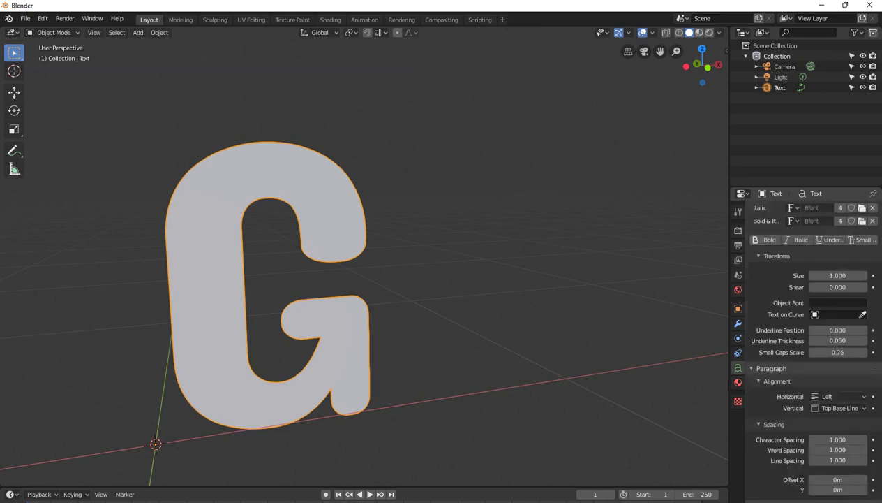
{"action": "scroll", "coordinate": [810, 314], "scroll_direction": "up", "scroll_amount": 3}
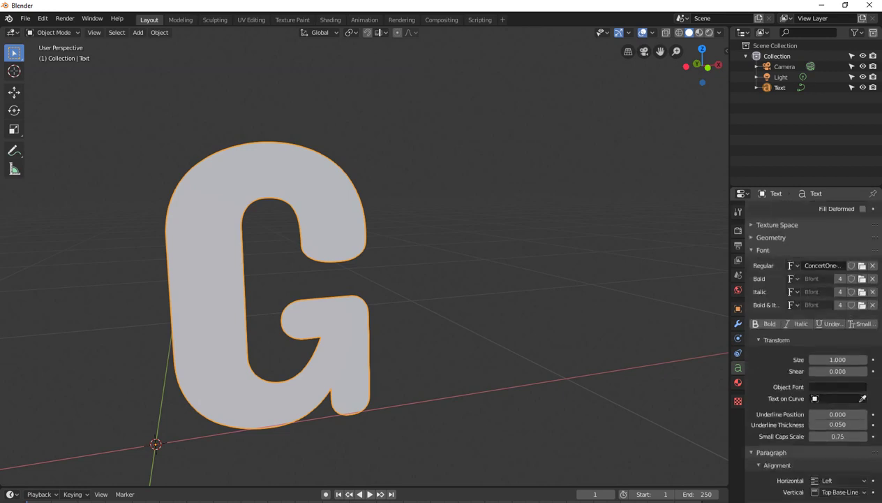
{"action": "scroll", "coordinate": [810, 314], "scroll_direction": "up", "scroll_amount": 3}
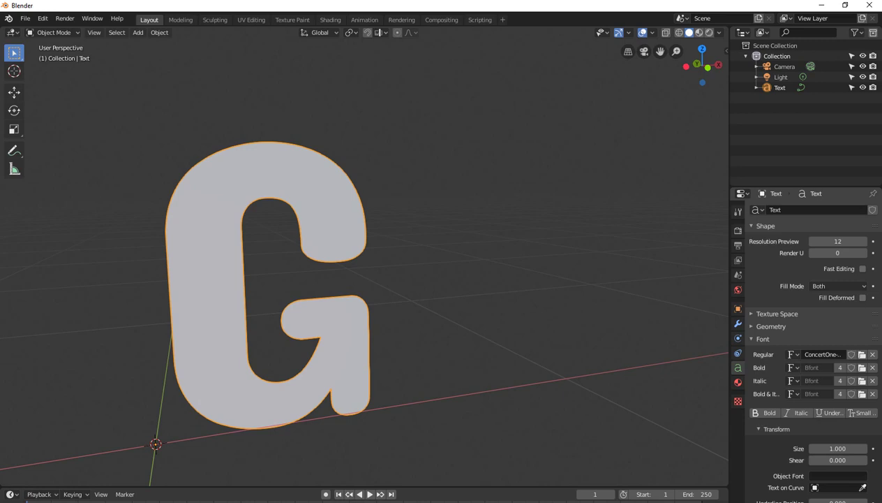
Extrude the G to 0.03 m and set bevel resolution to 0.
{"action": "left_click", "coordinate": [771, 325]}
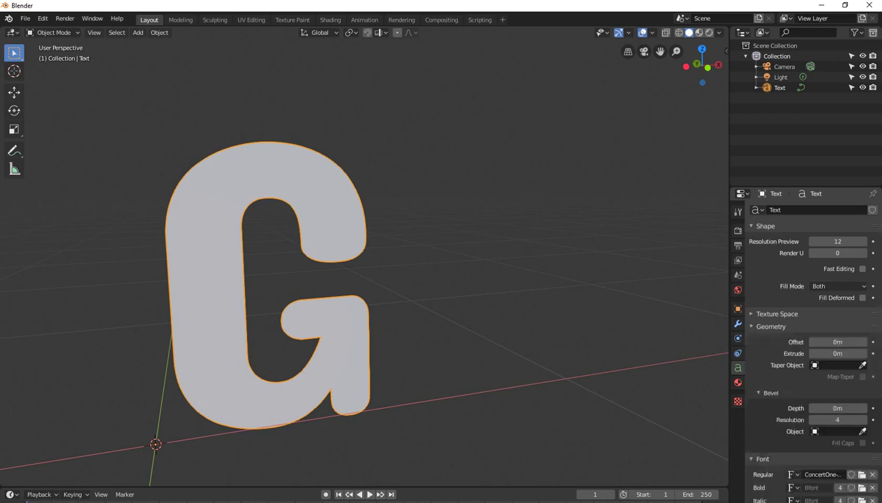
{"action": "left_click_drag", "start_coordinate": [837, 352], "coordinate": [855, 353]}
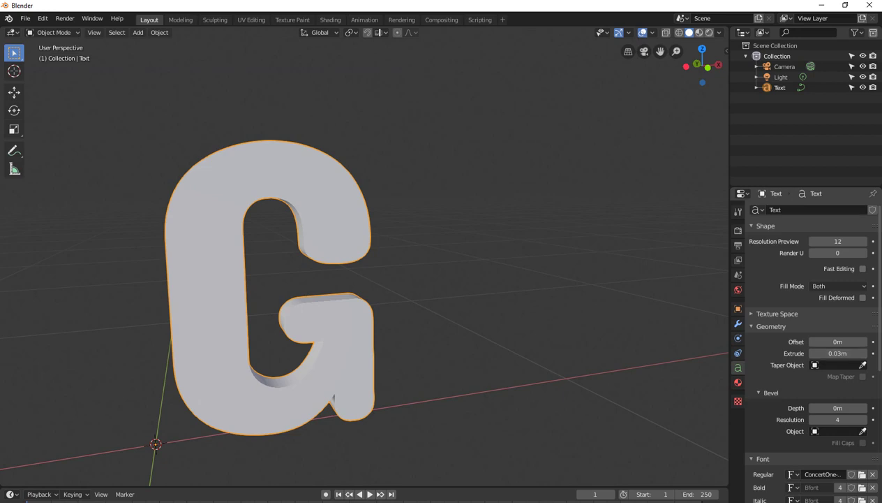
{"action": "left_click", "coordinate": [813, 419]}
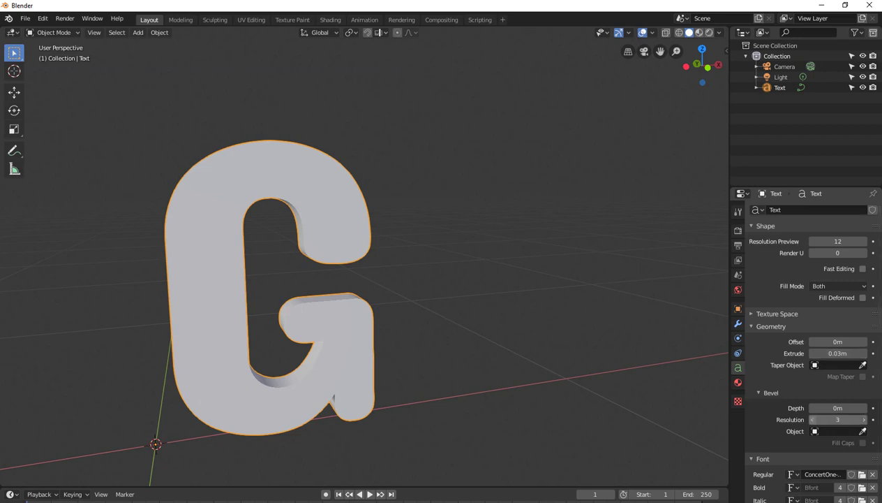
{"action": "left_click", "coordinate": [812, 419]}
{"action": "left_click", "coordinate": [813, 418]}
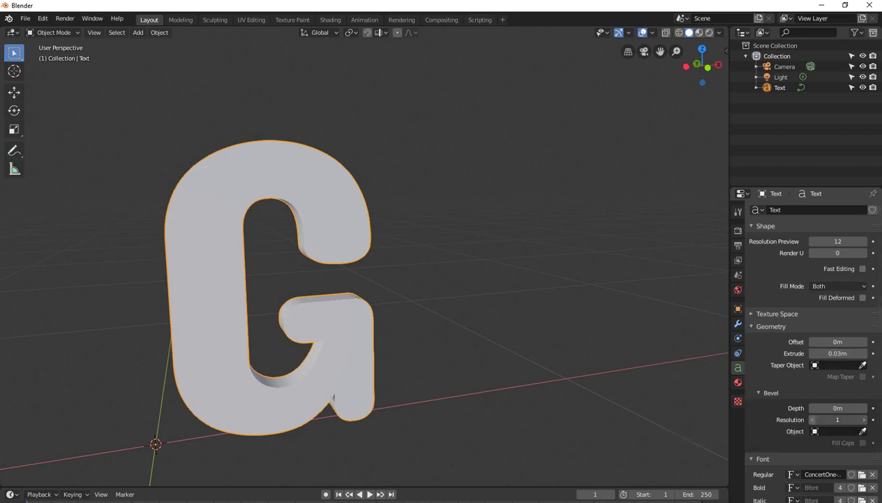
Set the G's bevel depth to 0.01 m.
{"action": "left_click", "coordinate": [864, 407]}
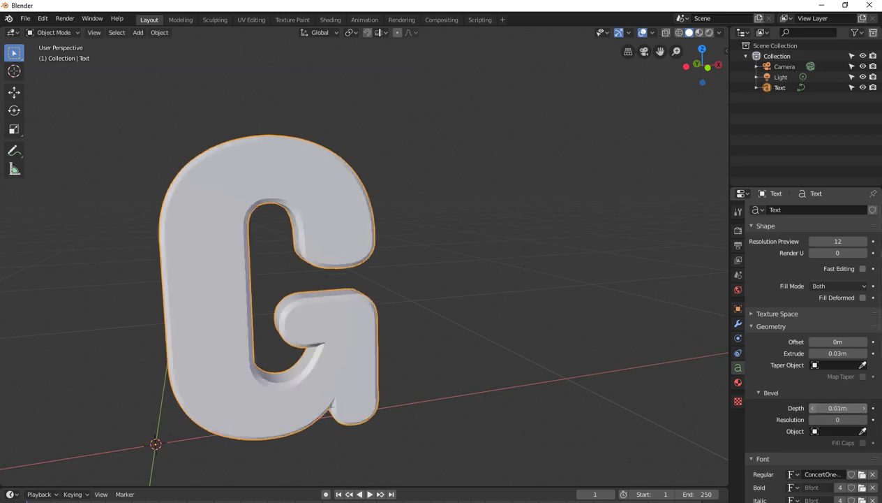
{"action": "left_click", "coordinate": [812, 407]}
{"action": "middle_click_drag", "start_coordinate": [418, 314], "coordinate": [461, 293]}
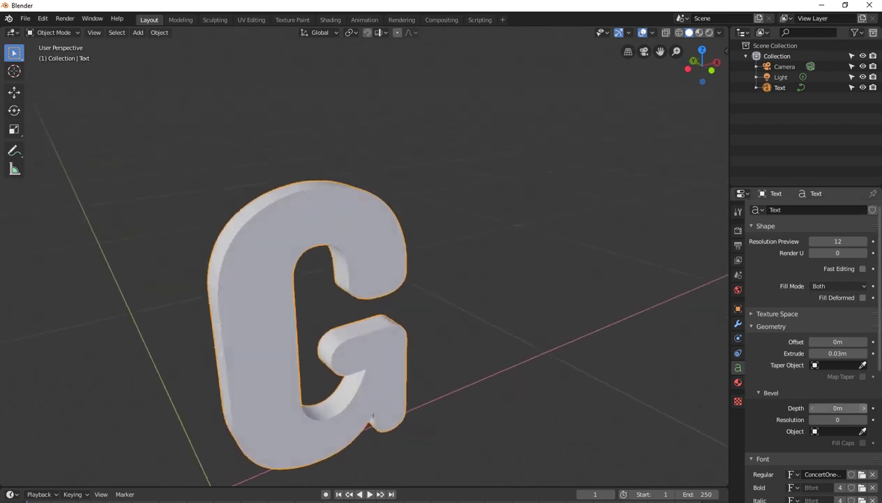
{"action": "left_click", "coordinate": [864, 407]}
{"action": "middle_click_drag", "start_coordinate": [419, 314], "coordinate": [380, 306]}
{"action": "left_click", "coordinate": [159, 32]}
{"action": "key", "text": "Escape"}
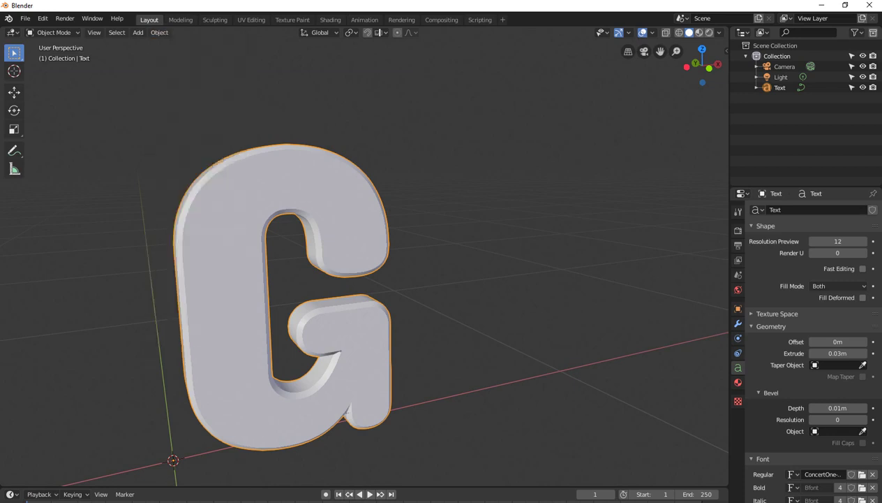
Convert the G text object into a mesh.
{"action": "key", "text": "alt+a"}
{"action": "left_click", "coordinate": [159, 32]}
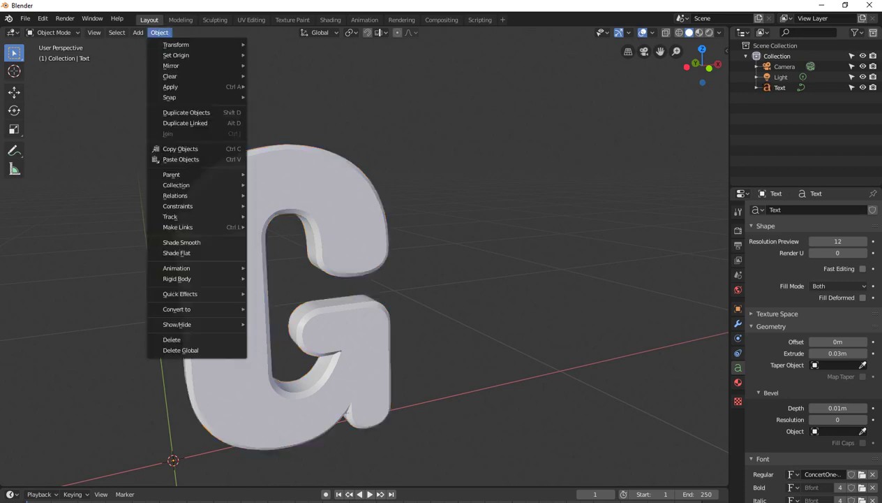
{"action": "left_click", "coordinate": [290, 323]}
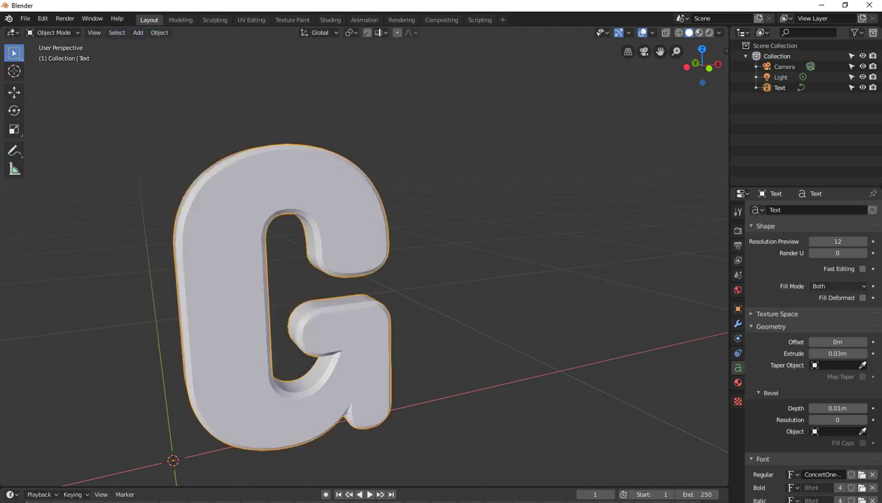
{"action": "left_click", "coordinate": [160, 33]}
{"action": "mouse_move", "coordinate": [177, 309]}
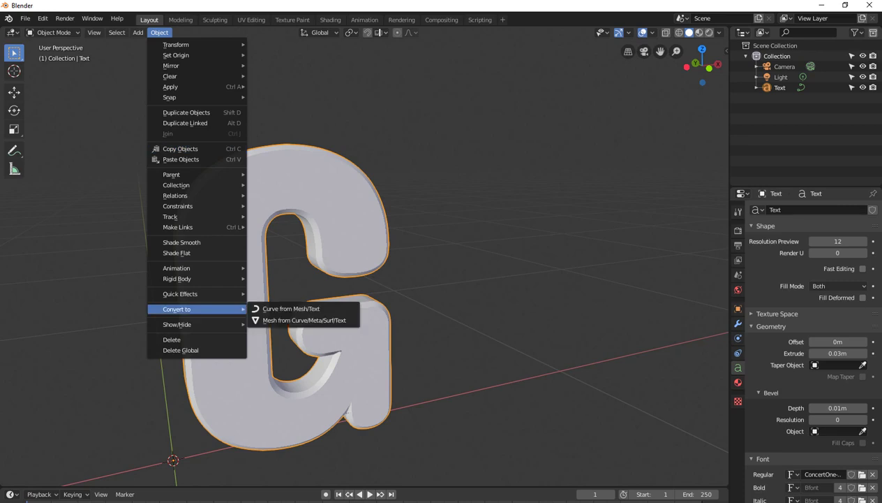
{"action": "left_click", "coordinate": [304, 320]}
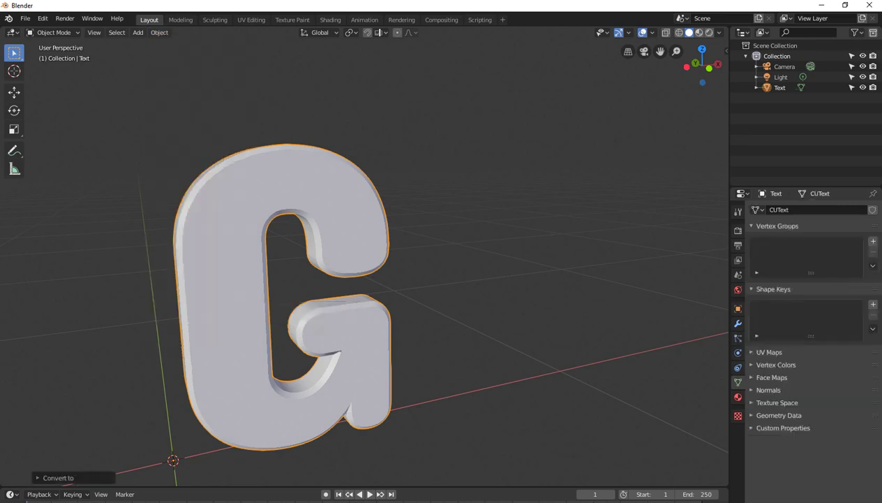
Show the G's modifier properties and the Add Modifier list.
{"action": "middle_click_drag", "start_coordinate": [419, 279], "coordinate": [430, 276]}
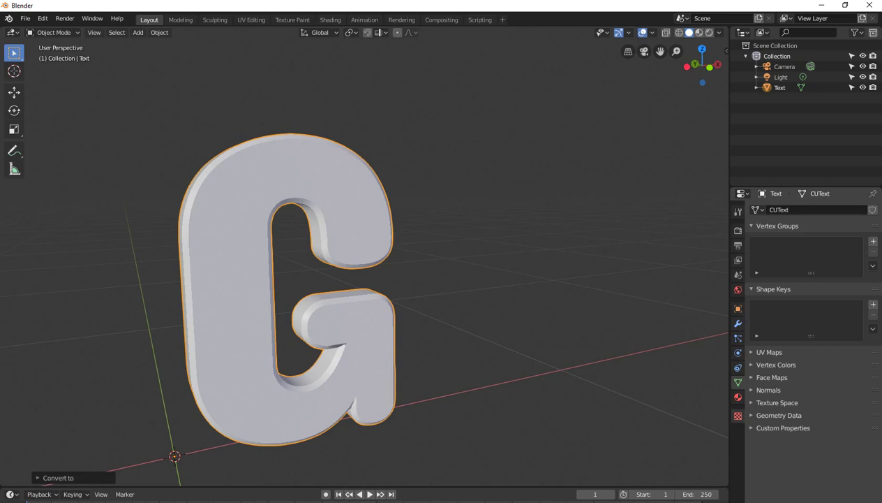
{"action": "left_click", "coordinate": [737, 324]}
{"action": "left_click", "coordinate": [810, 209]}
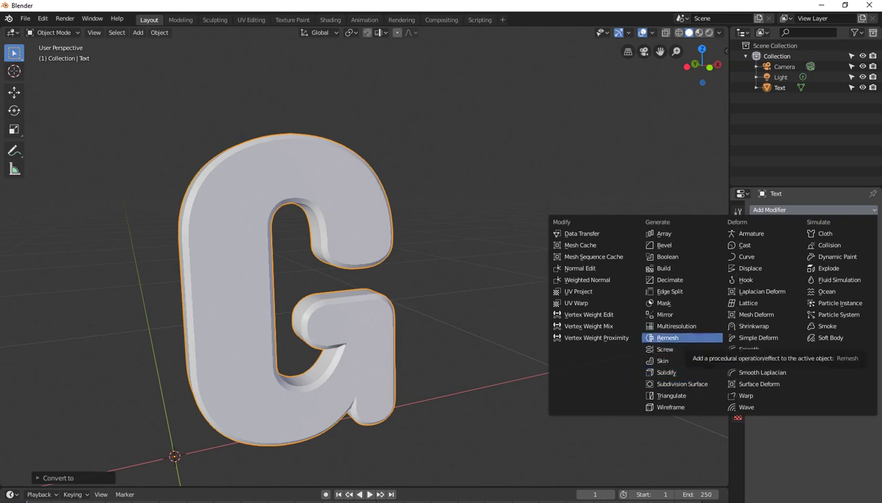
Add a Remesh modifier with octree depth 7 and apply it to the G.
{"action": "left_click", "coordinate": [667, 337]}
{"action": "middle_click_drag", "start_coordinate": [488, 280], "coordinate": [531, 279]}
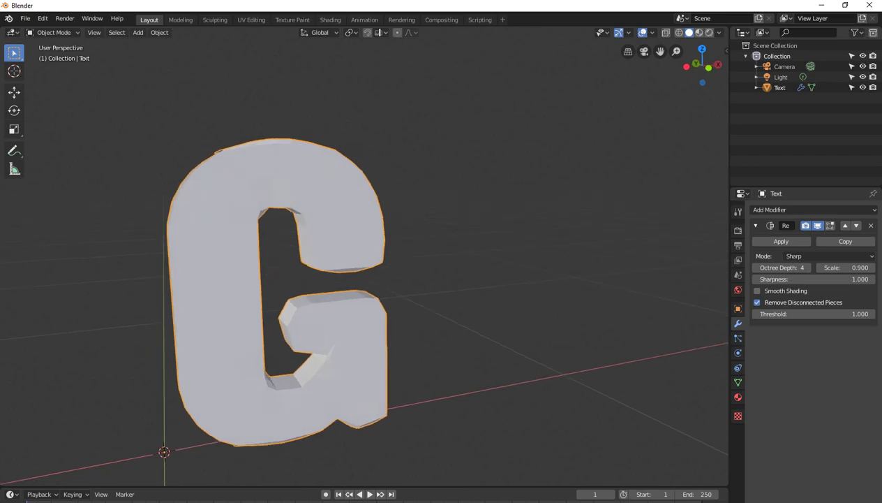
{"action": "left_click", "coordinate": [807, 268]}
{"action": "left_click", "coordinate": [808, 267]}
{"action": "left_click", "coordinate": [807, 268]}
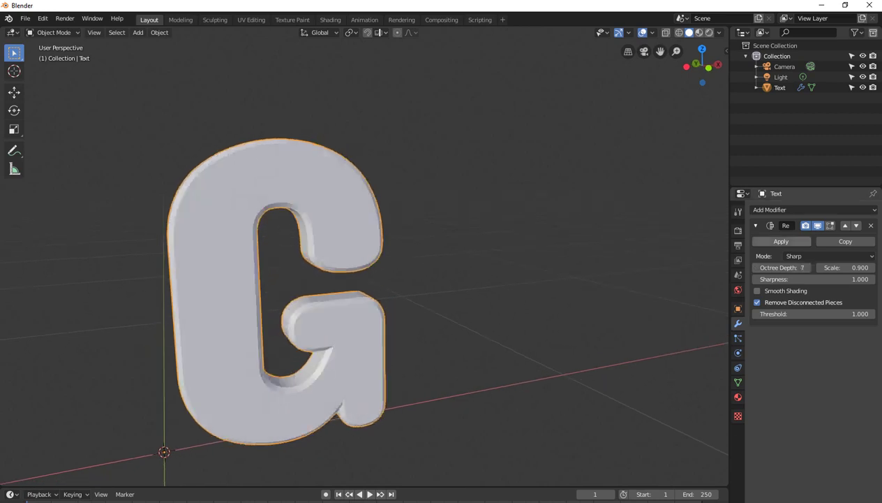
{"action": "left_click", "coordinate": [781, 240]}
{"action": "middle_click_drag", "start_coordinate": [363, 265], "coordinate": [380, 269]}
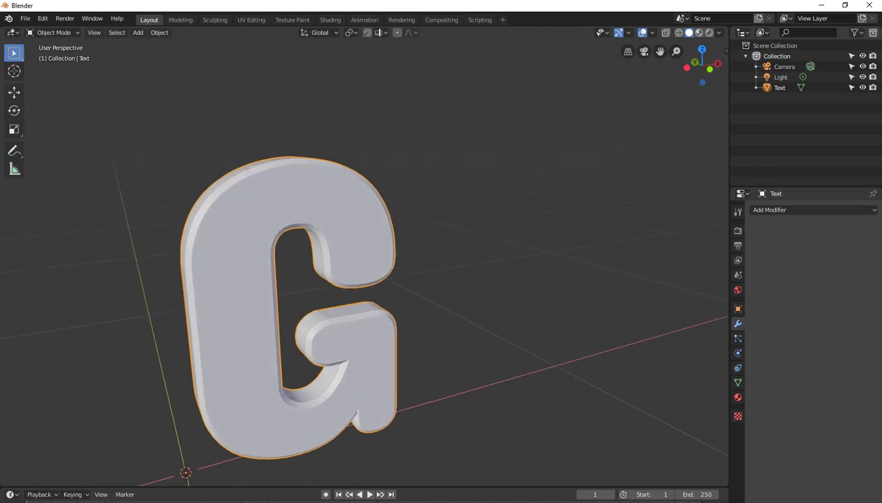
{"action": "key", "text": "Tab"}
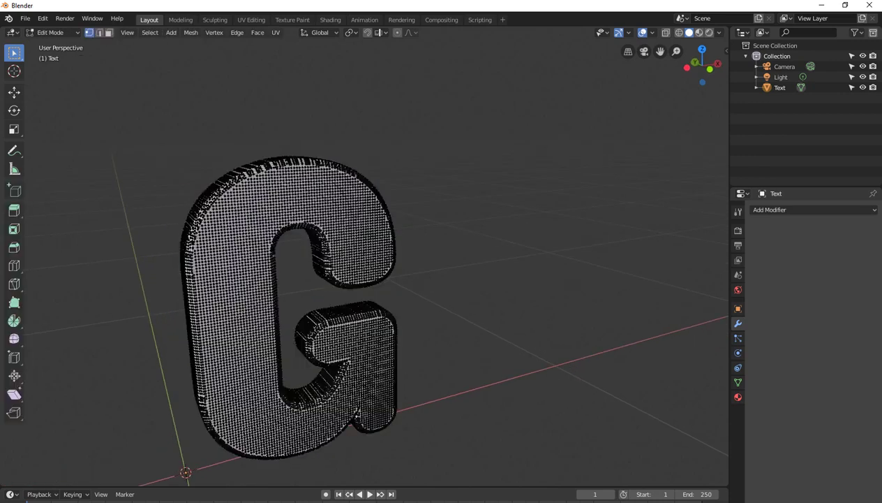
Select all the G's vertices, apply Smooth Vertices, and return to Object Mode.
{"action": "key", "text": "a"}
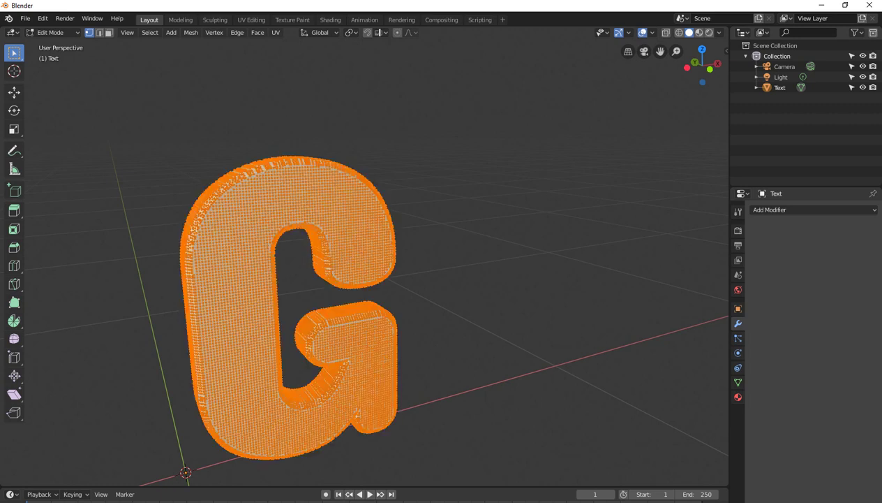
{"action": "left_click", "coordinate": [214, 32]}
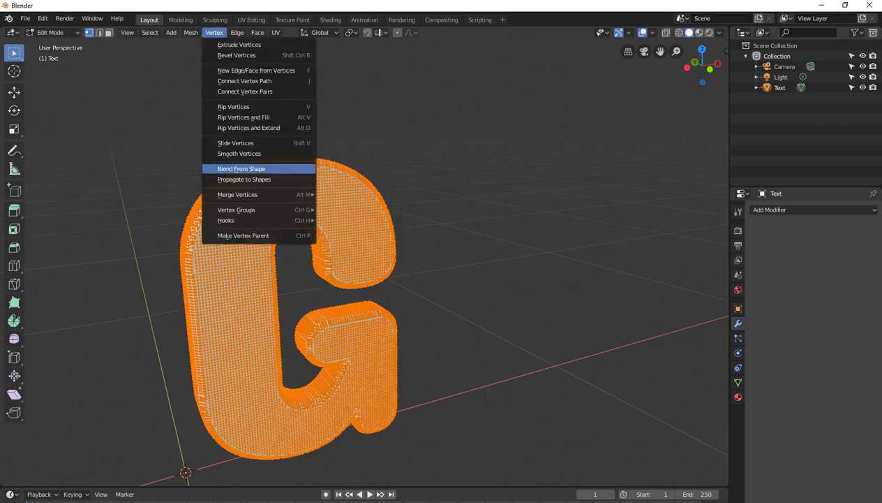
{"action": "left_click", "coordinate": [239, 153]}
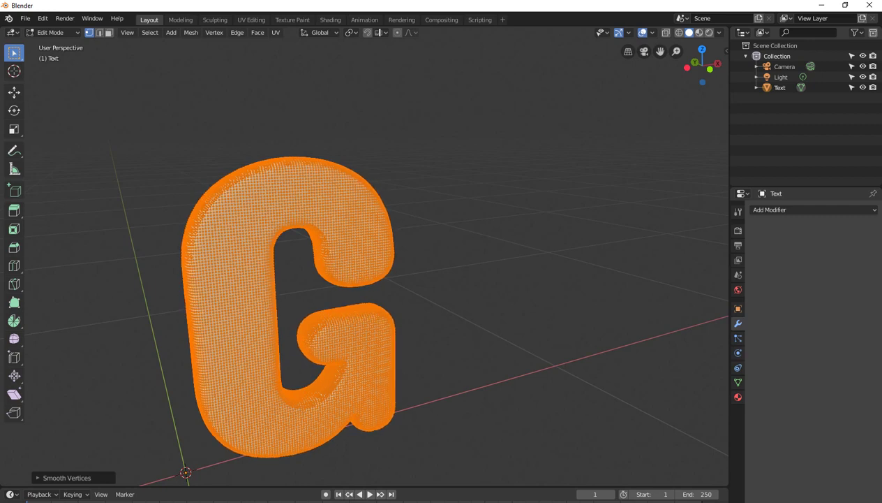
{"action": "key", "text": "Tab"}
{"action": "middle_click_drag", "start_coordinate": [418, 280], "coordinate": [314, 251]}
{"action": "middle_click_drag", "start_coordinate": [363, 265], "coordinate": [440, 216]}
{"action": "scroll", "coordinate": [363, 279], "scroll_direction": "down", "scroll_amount": 2}
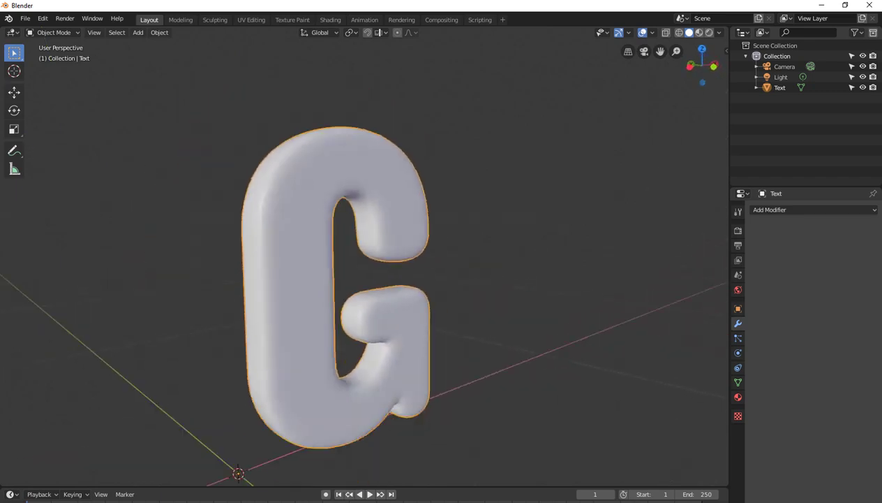
Create a new material for the G with a strong red base color.
{"action": "left_click", "coordinate": [738, 397]}
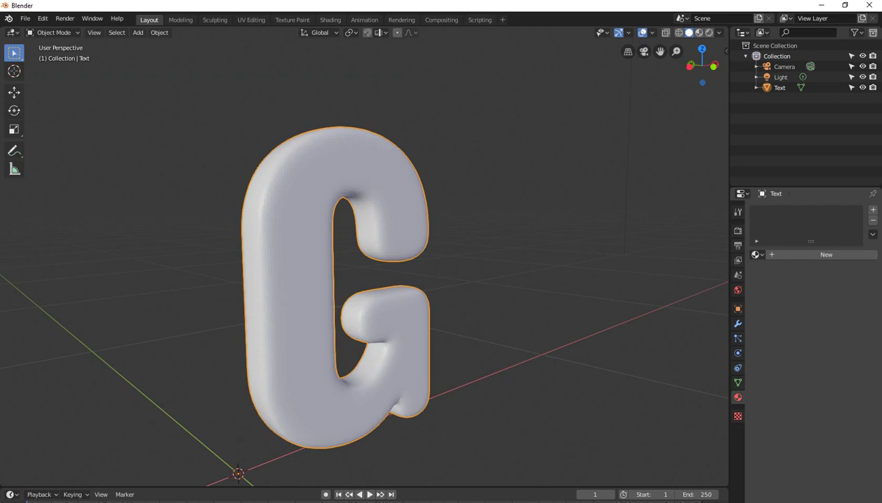
{"action": "left_click", "coordinate": [826, 254]}
{"action": "left_click", "coordinate": [841, 360]}
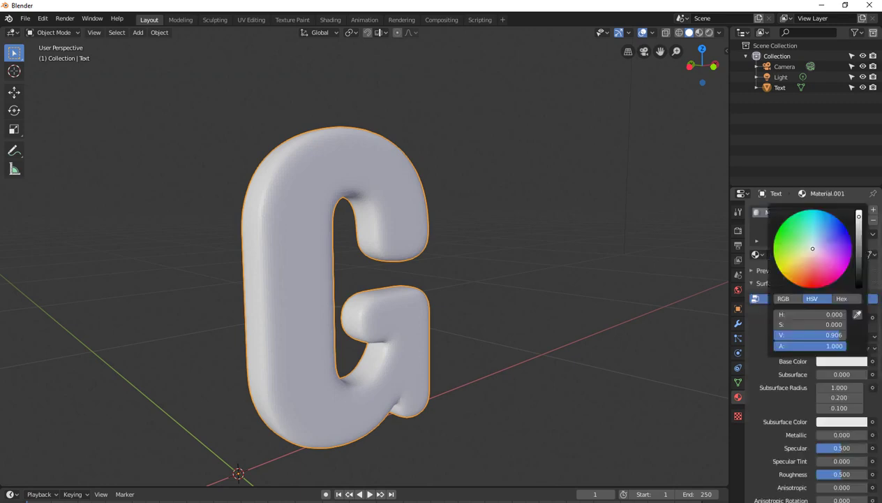
{"action": "left_click_drag", "start_coordinate": [812, 248], "coordinate": [817, 286]}
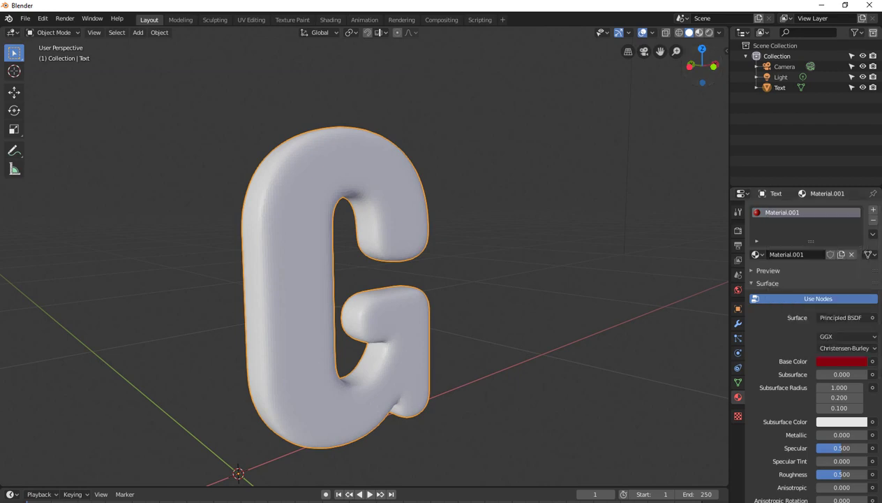
Switch the viewport to Material Preview shading to view the red G.
{"action": "left_click", "coordinate": [699, 32]}
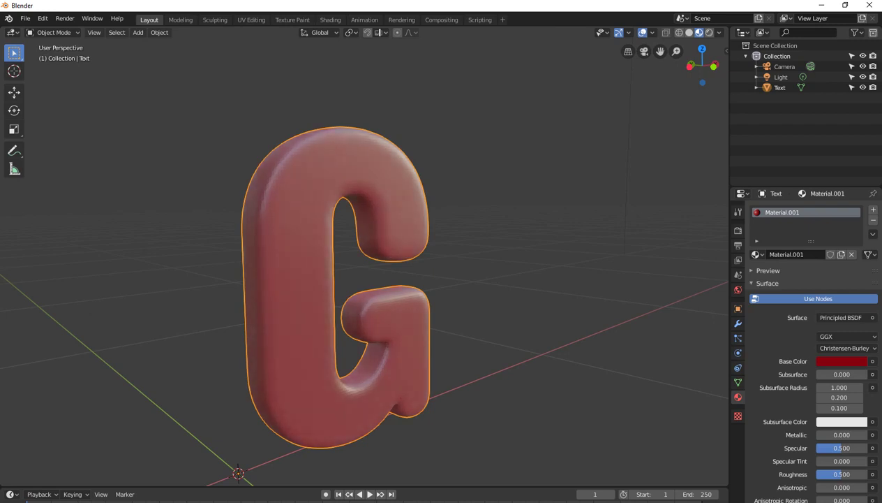
{"action": "middle_click_drag", "start_coordinate": [362, 280], "coordinate": [293, 280]}
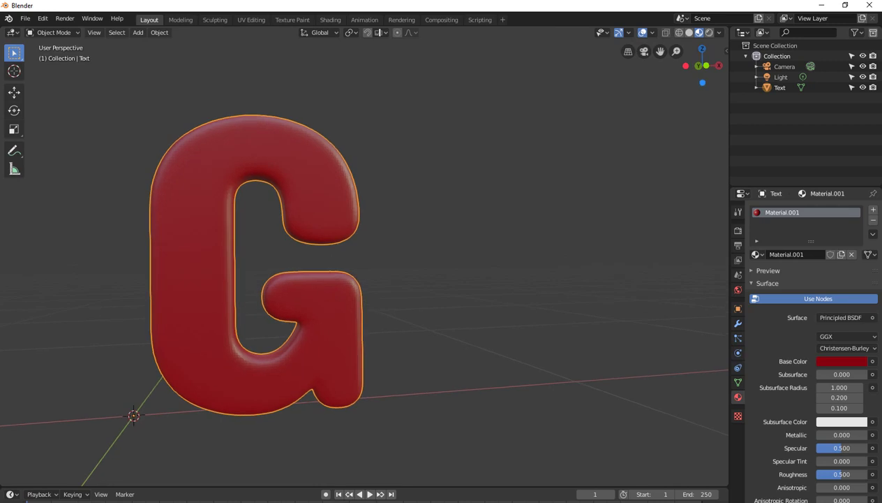
{"action": "middle_click_drag", "start_coordinate": [349, 280], "coordinate": [454, 280]}
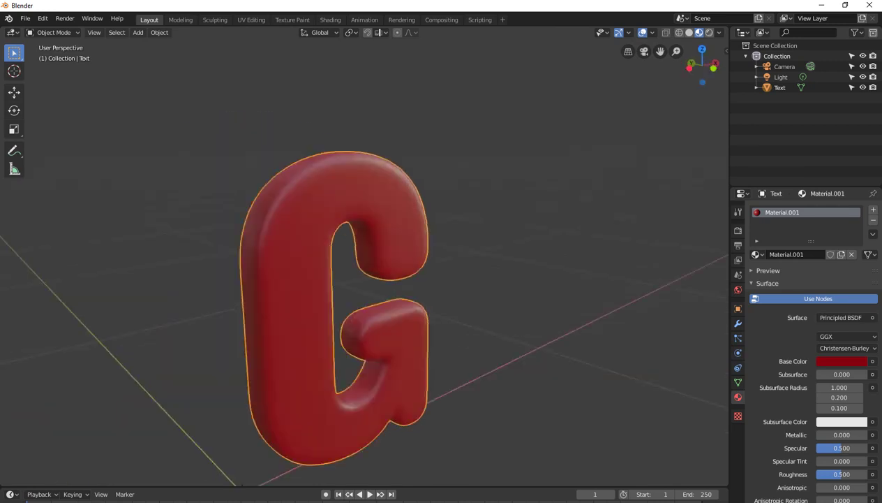
{"action": "mouse_move", "coordinate": [349, 294]}
{"action": "middle_mouse_down"}
{"action": "mouse_move", "coordinate": [349, 265]}
{"action": "mouse_move", "coordinate": [338, 289]}
{"action": "middle_mouse_up"}
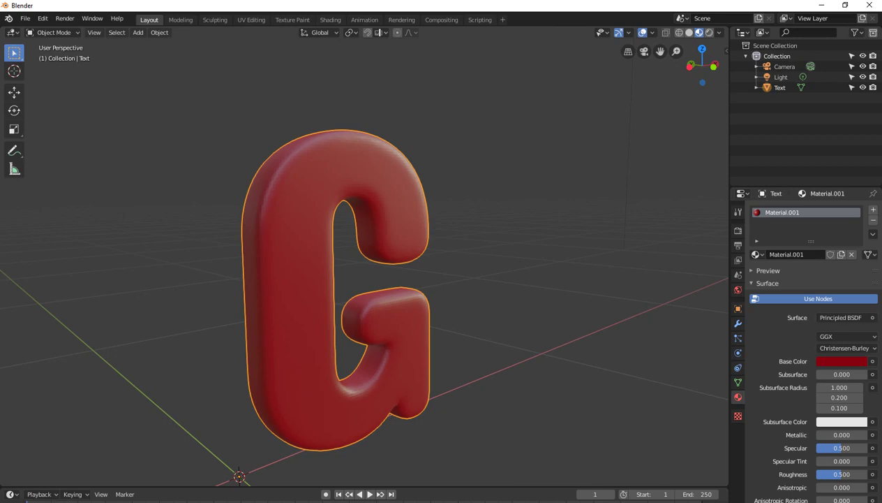
{"action": "key", "text": "Tab"}
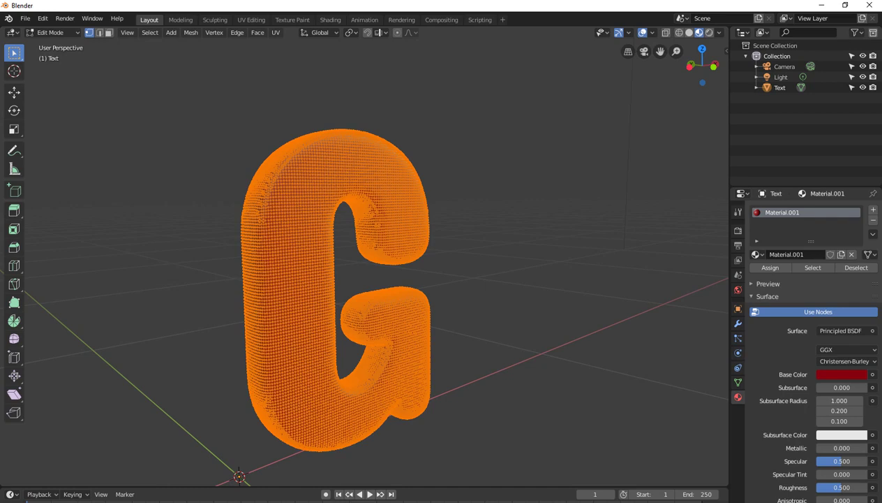
{"action": "key", "text": "Tab"}
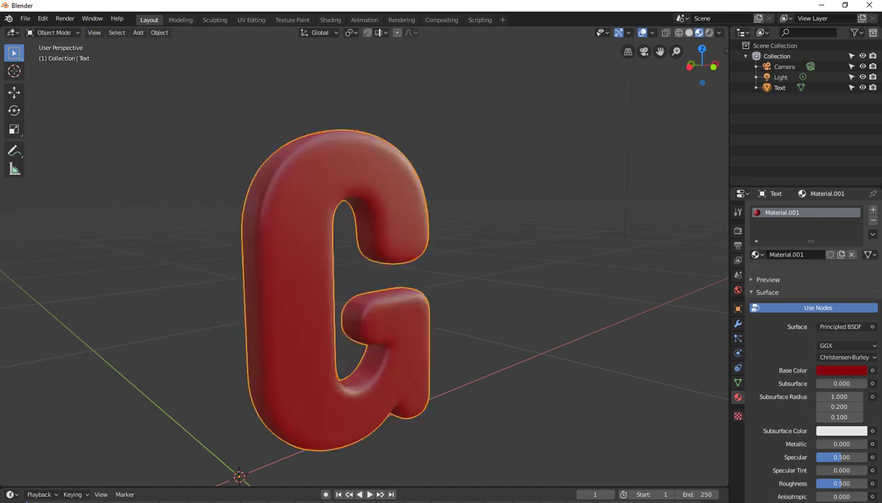
{"action": "mouse_move", "coordinate": [363, 279]}
{"action": "middle_mouse_down"}
{"action": "mouse_move", "coordinate": [698, 280]}
{"action": "mouse_move", "coordinate": [600, 279]}
{"action": "middle_mouse_up"}
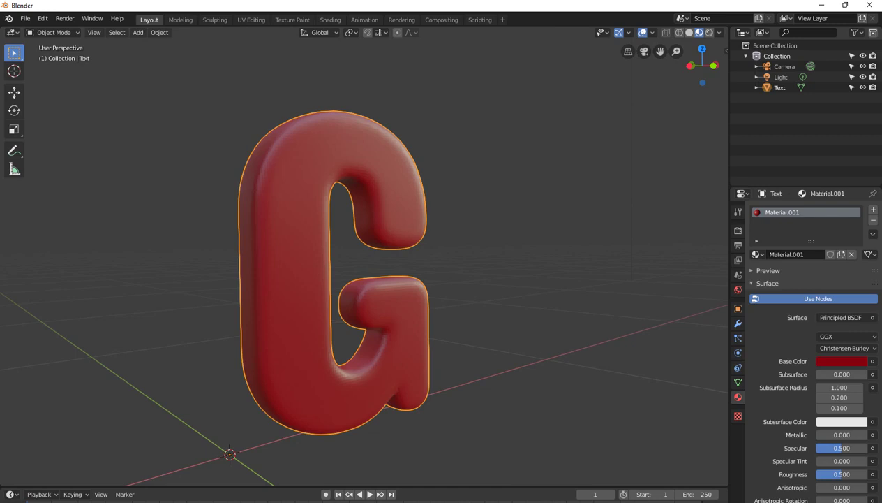
{"action": "scroll", "coordinate": [363, 265], "scroll_direction": "up", "scroll_amount": 2}
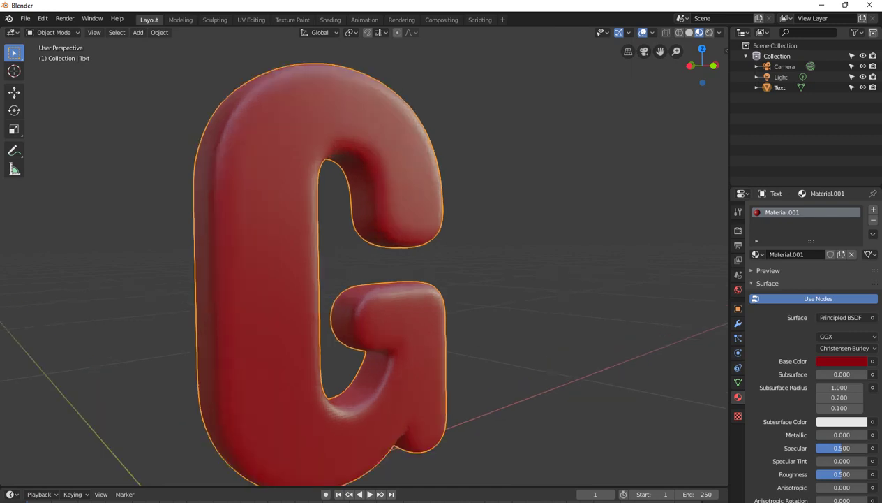